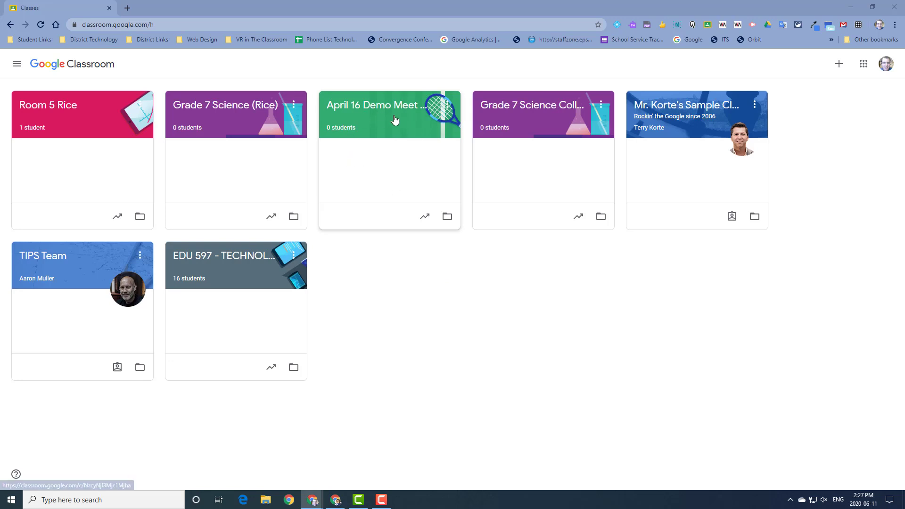
click(446, 104)
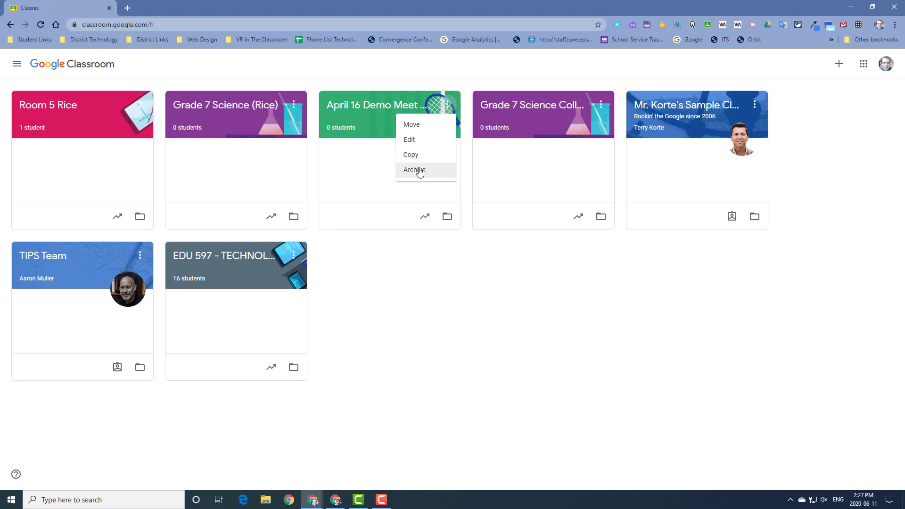
click(393, 251)
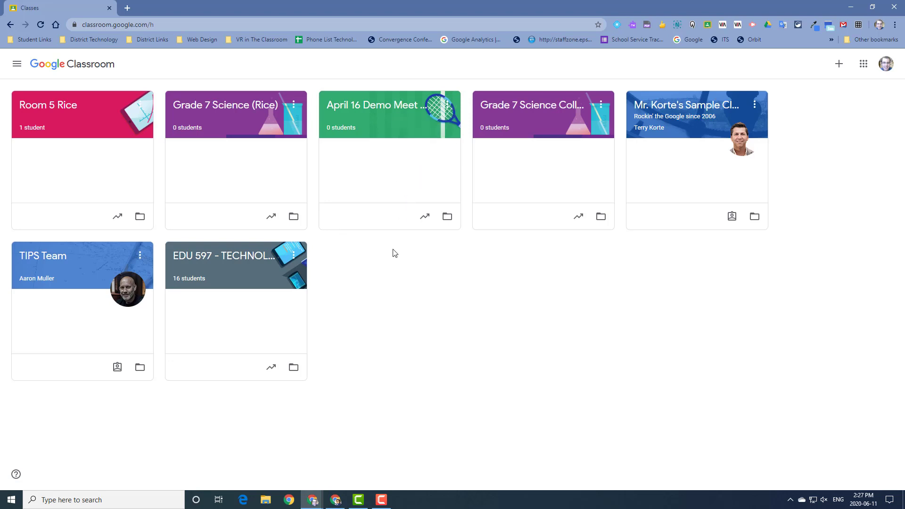
click(139, 256)
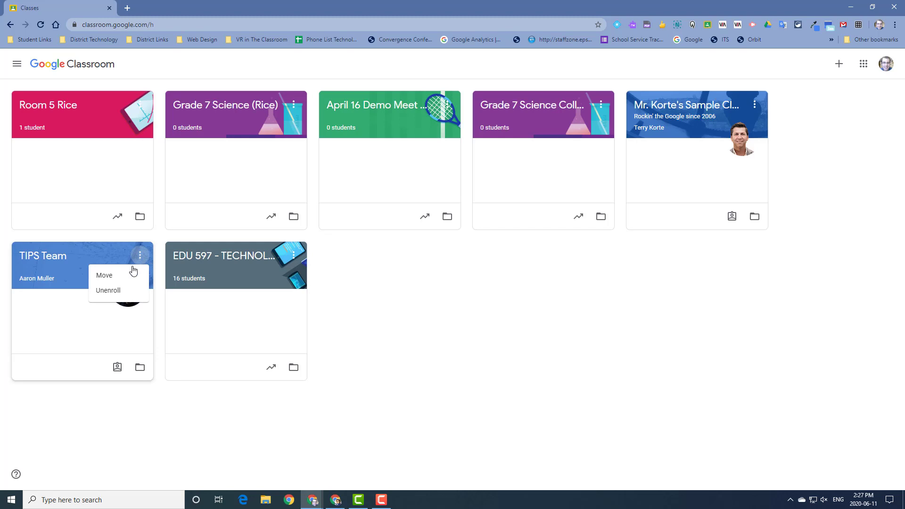
click(356, 270)
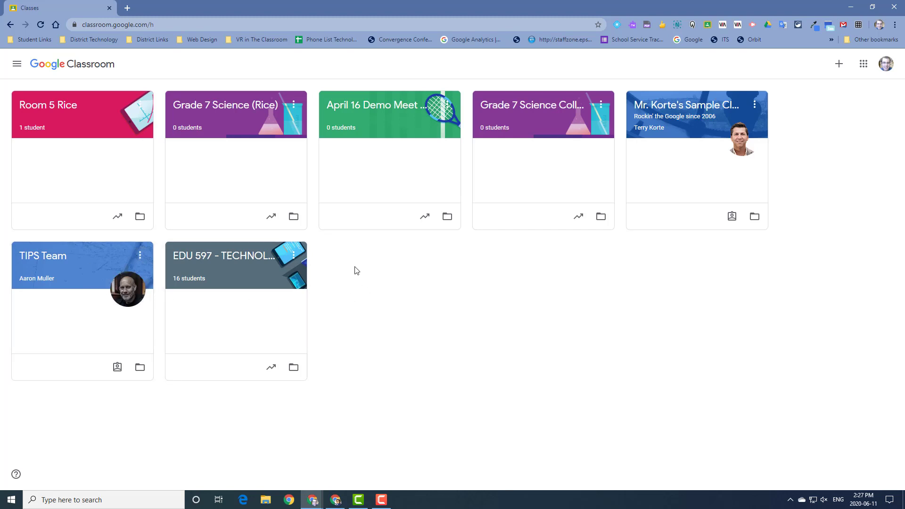
click(140, 256)
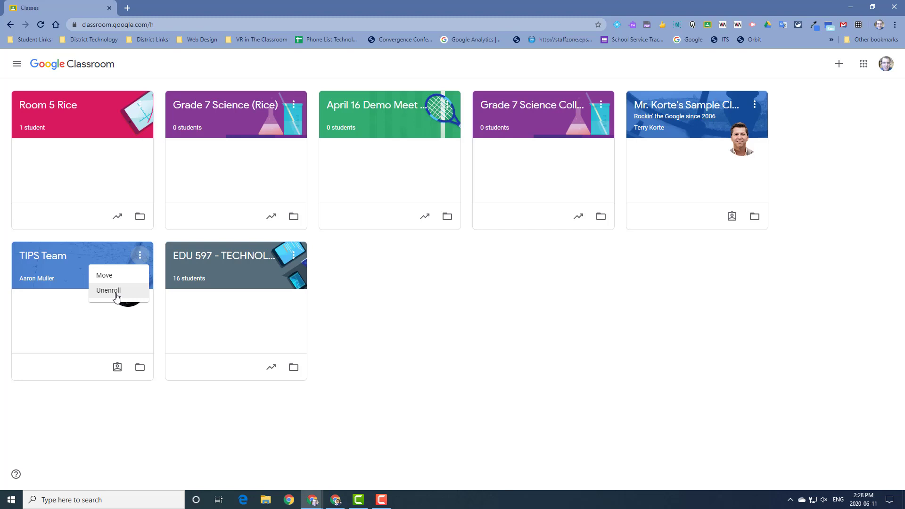
click(448, 108)
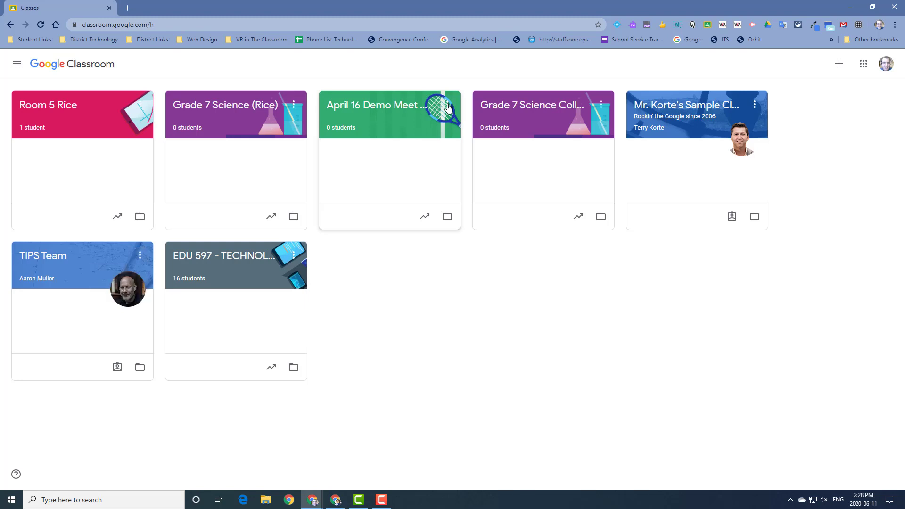
Archive the April 16 Demo Meet Class and confirm the archiving.
click(447, 107)
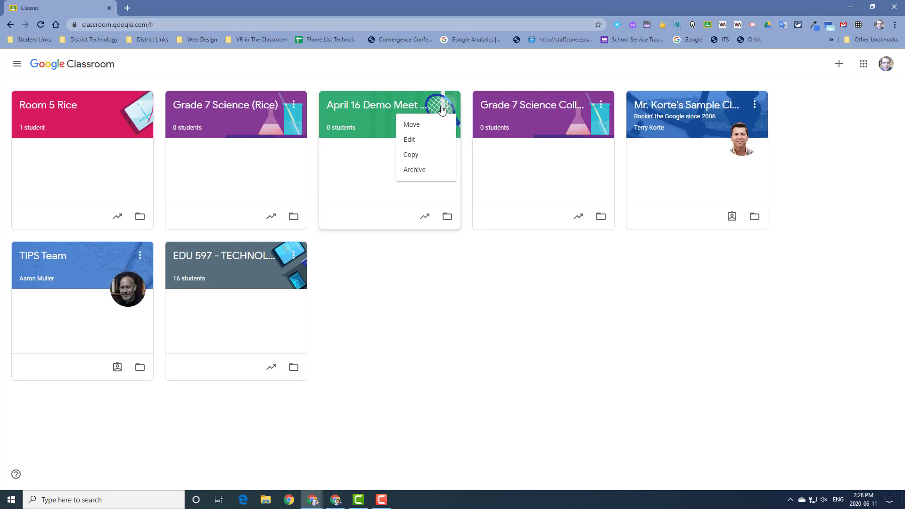
click(416, 173)
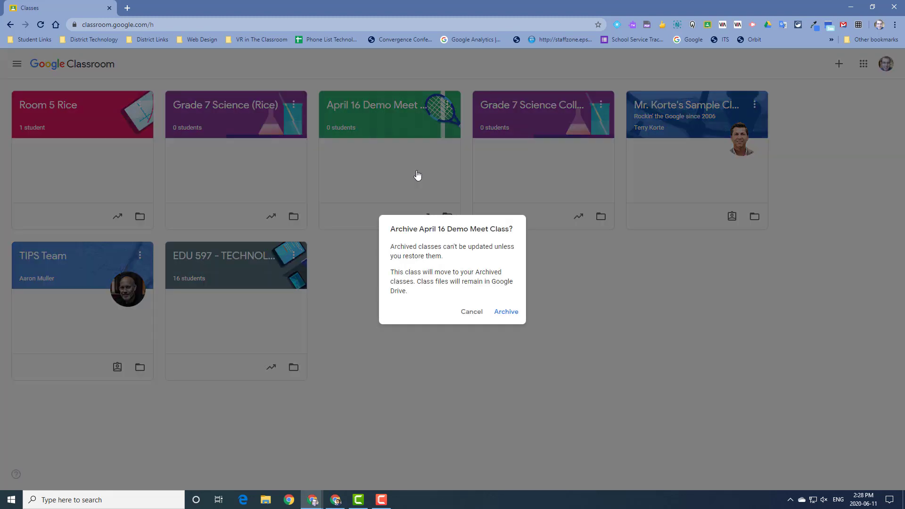
click(502, 313)
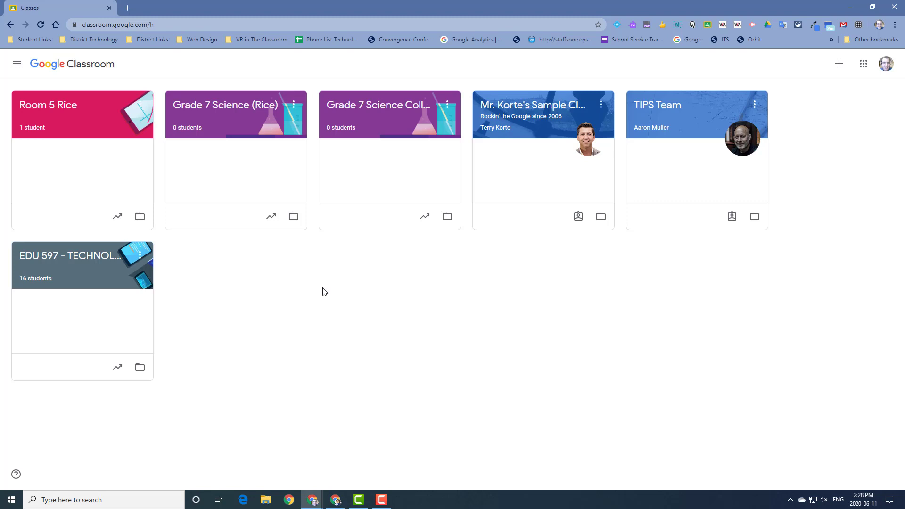
Restore the April 16 Demo Meet Class from the archived classes.
click(17, 69)
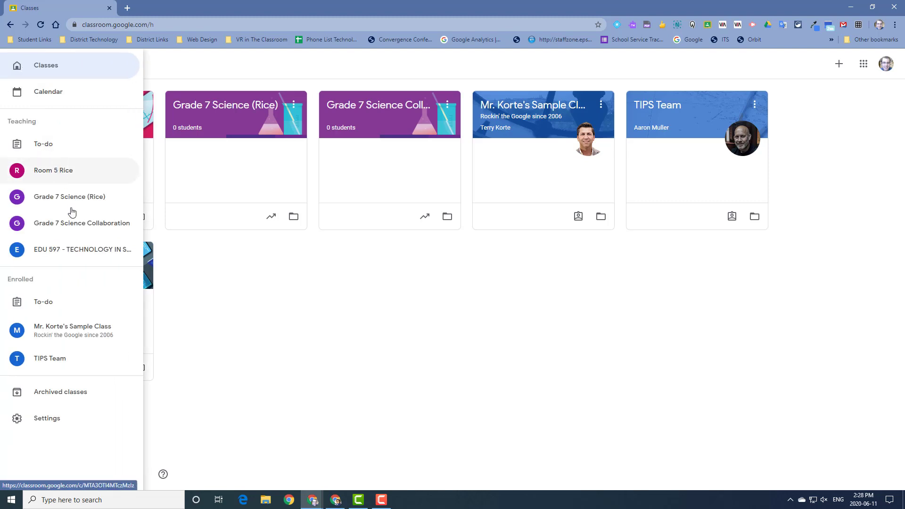
click(60, 394)
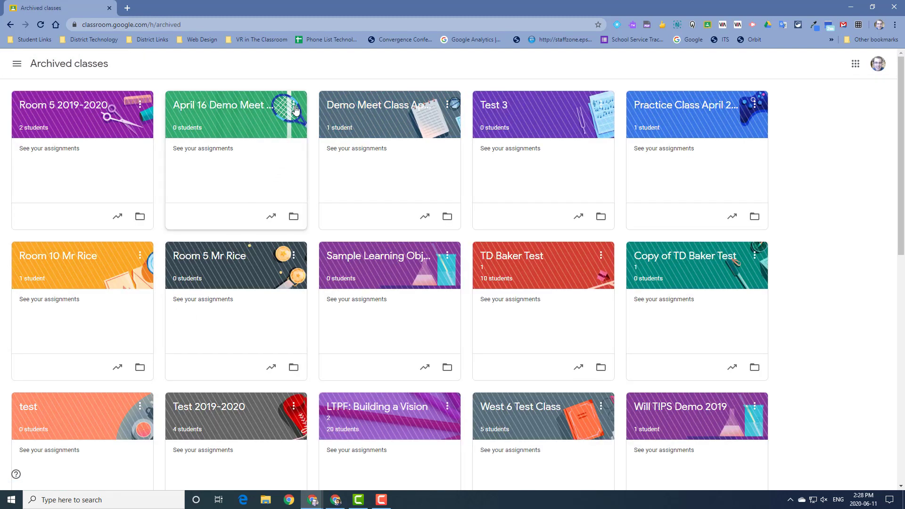
click(294, 107)
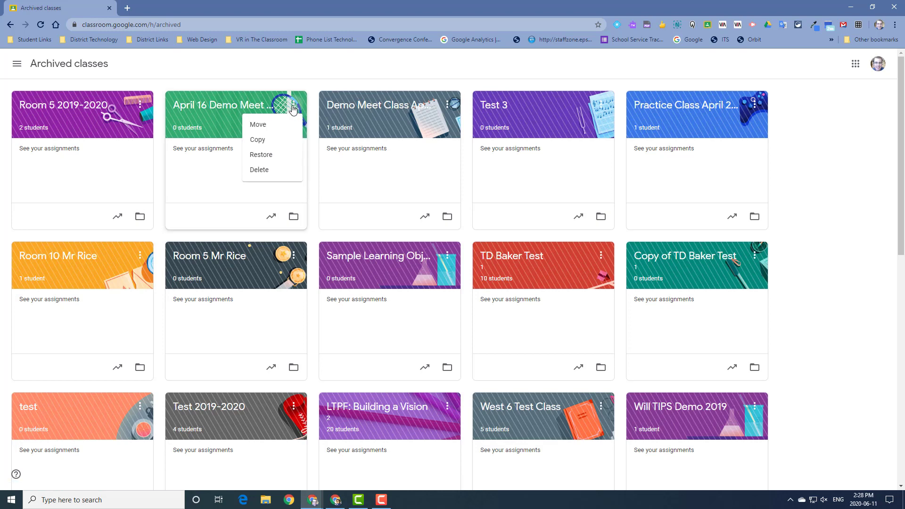
click(263, 156)
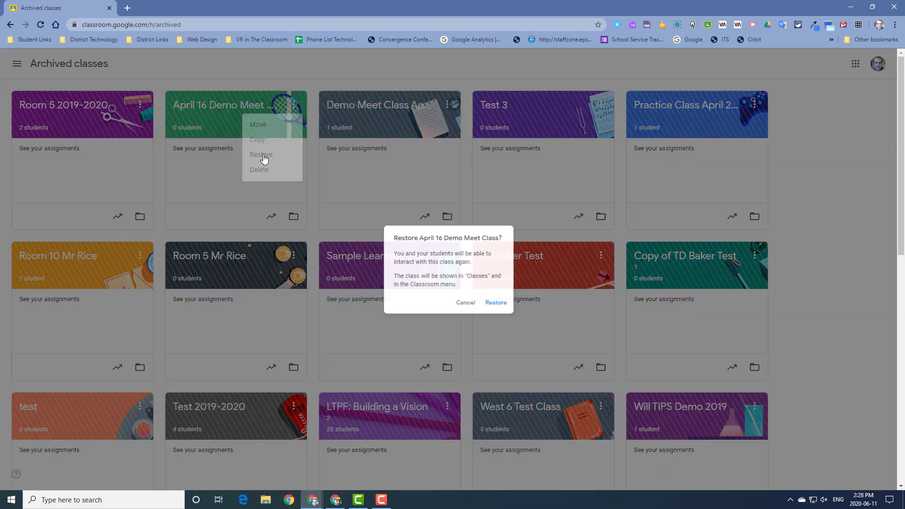
click(502, 309)
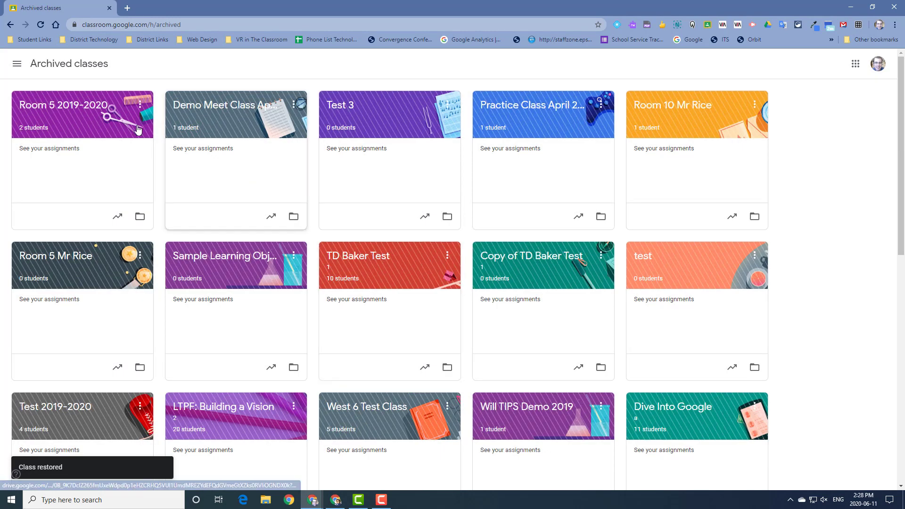
Go back to the active classes and delete the draft assignment "test" from the Room 5 class's classwork.
click(17, 64)
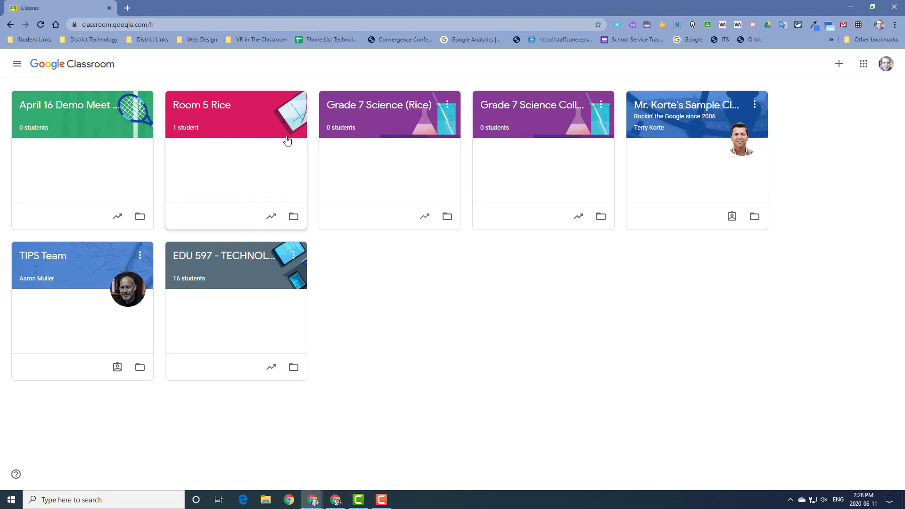
click(215, 110)
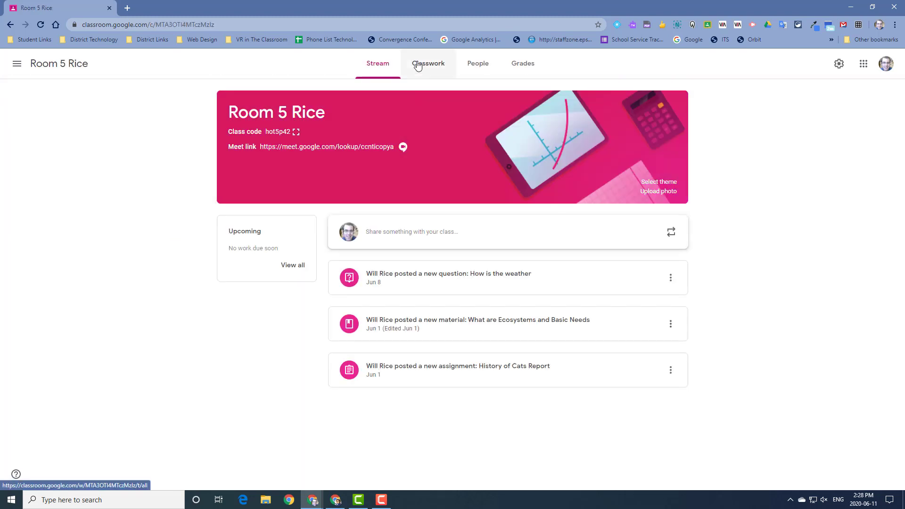
click(419, 66)
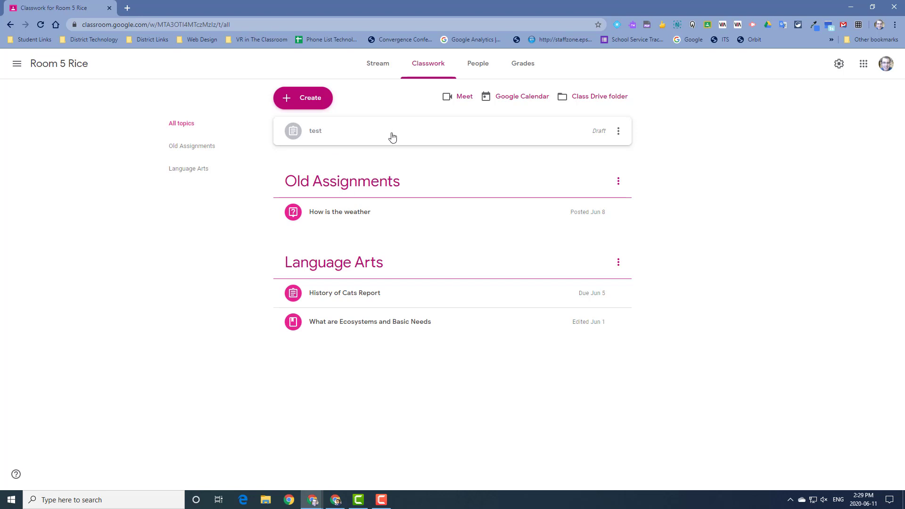
click(619, 134)
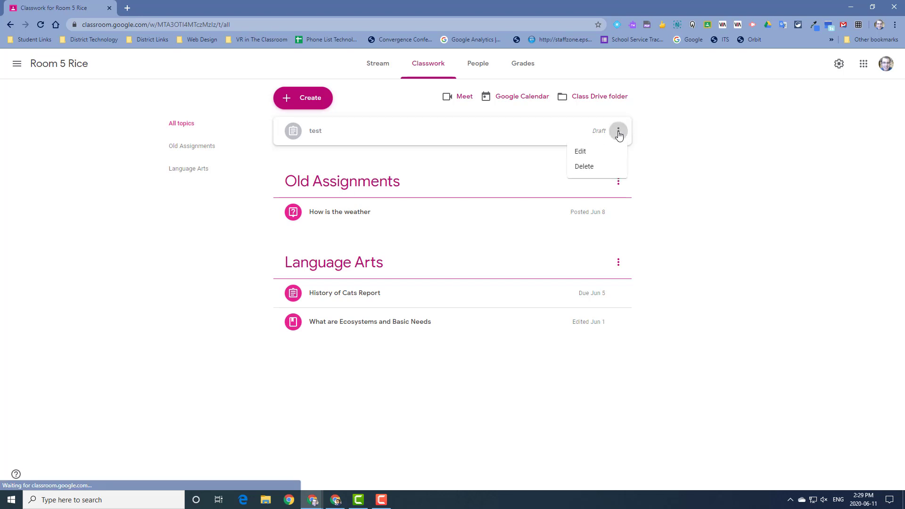
click(581, 169)
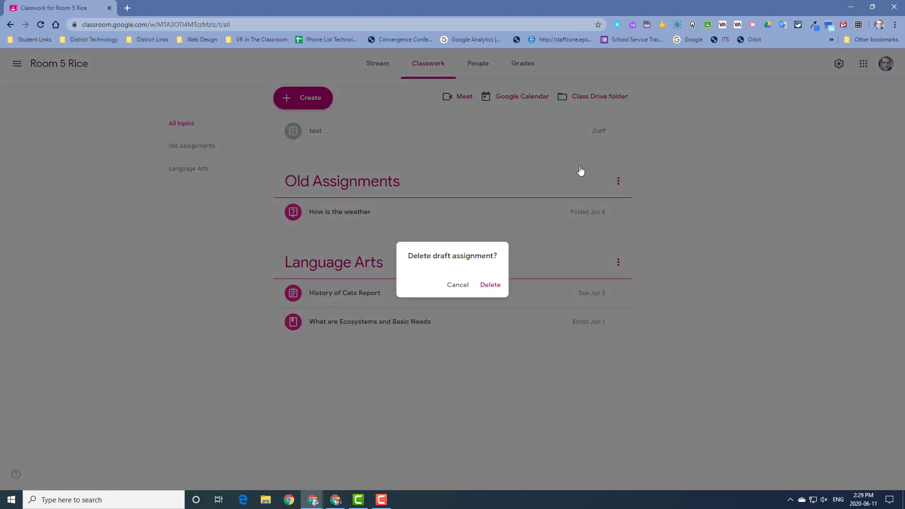
click(485, 286)
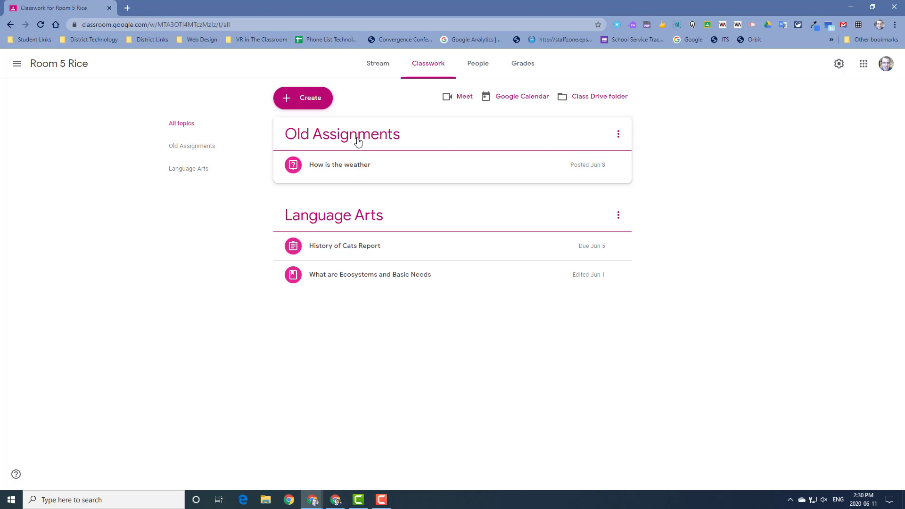
Move the Old Assignments topic below Language Arts and add a new topic named Science.
drag(357, 149, 356, 245)
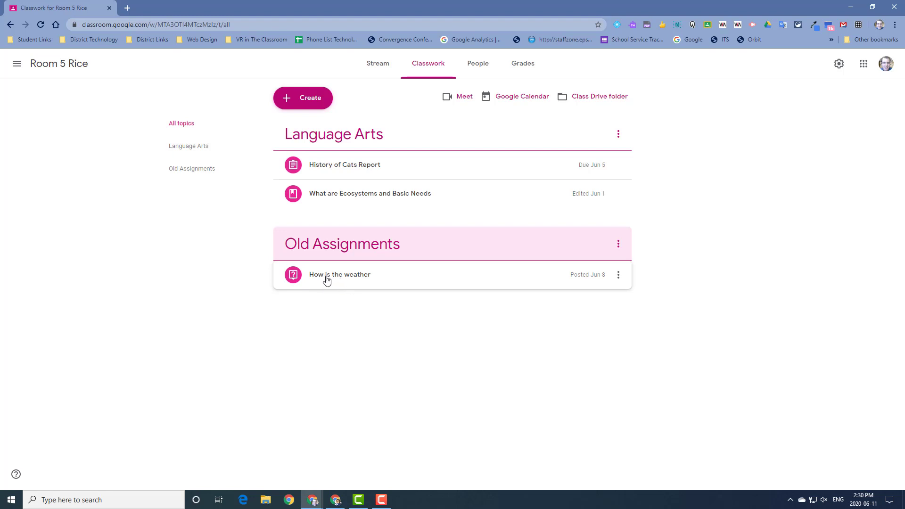
click(325, 105)
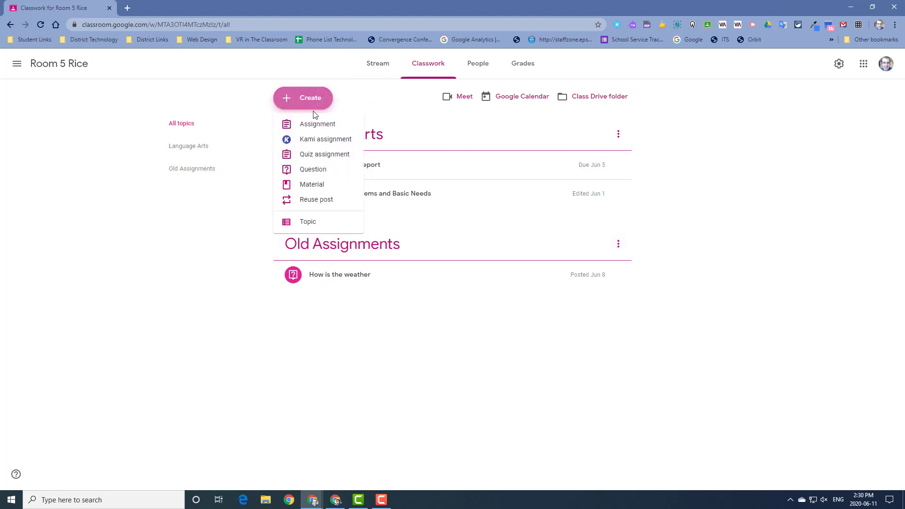
click(304, 229)
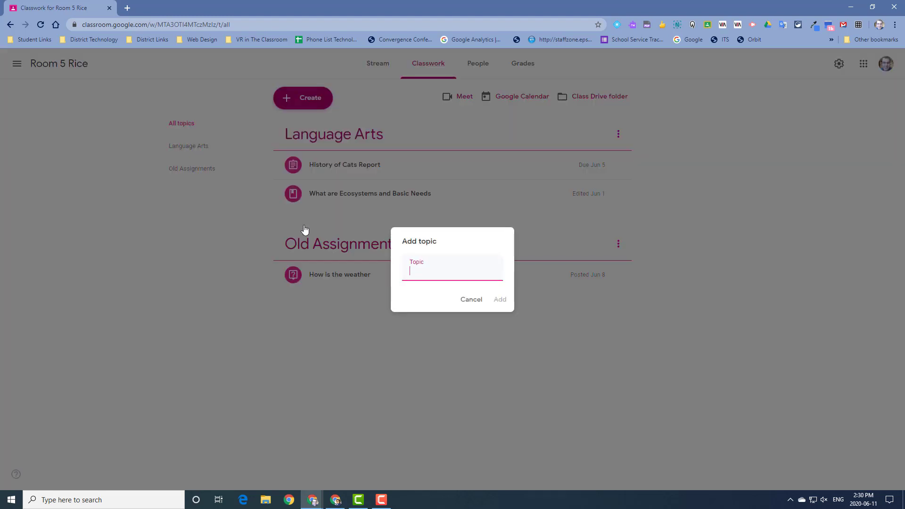
text(Science)
key(Return)
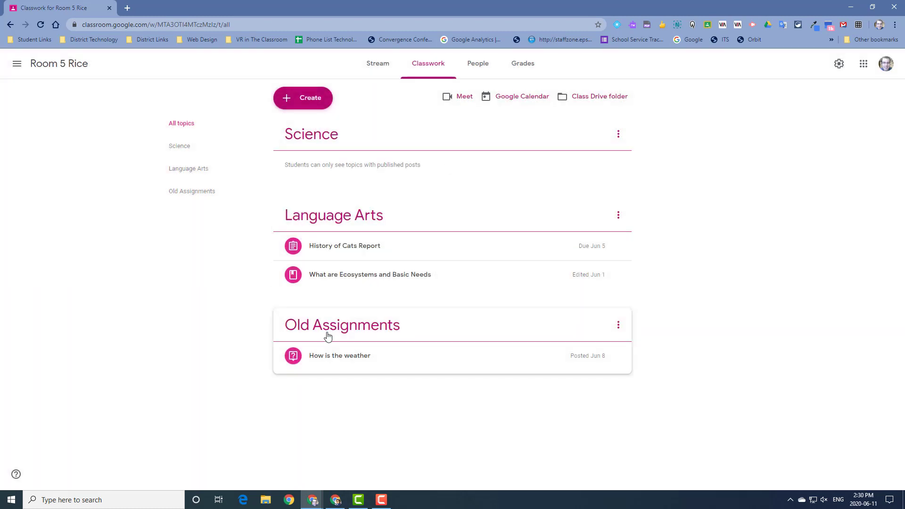
Move the question "How is the weather" into the Science topic and delete the emptied Old Assignments topic.
drag(332, 355, 354, 161)
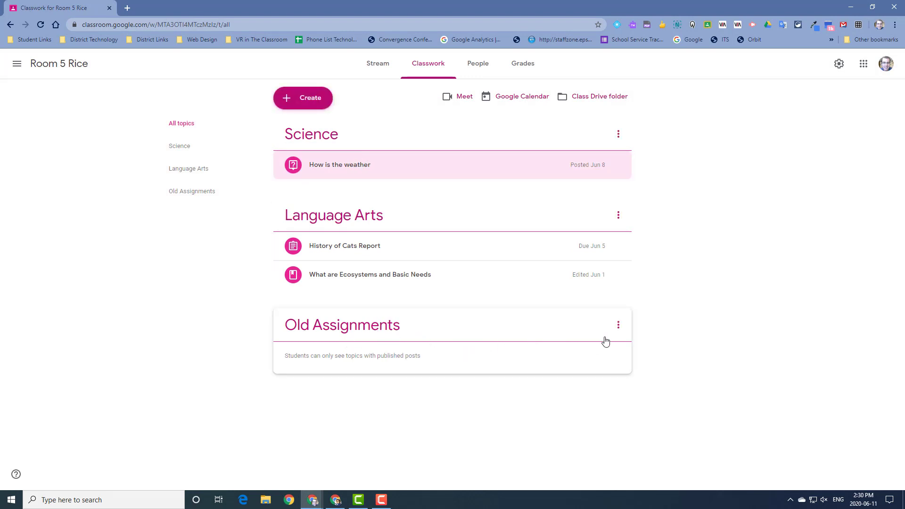
click(618, 324)
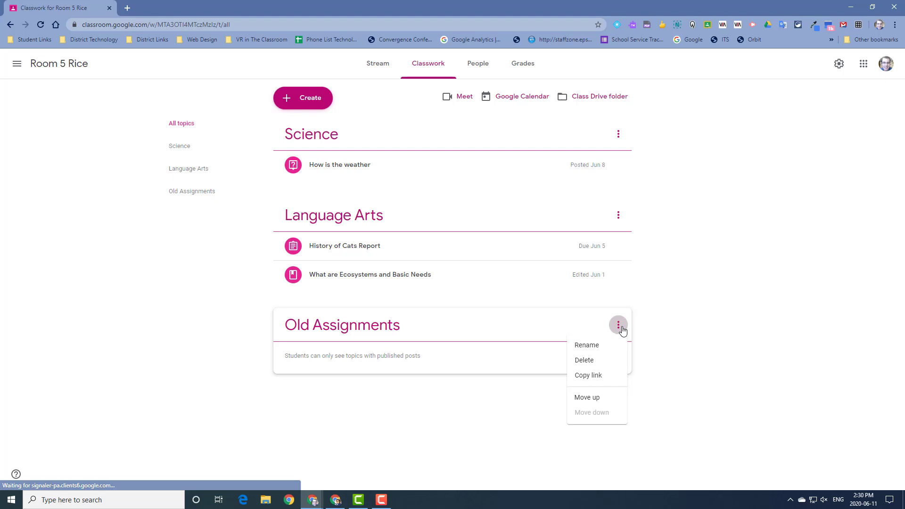
click(602, 361)
click(497, 287)
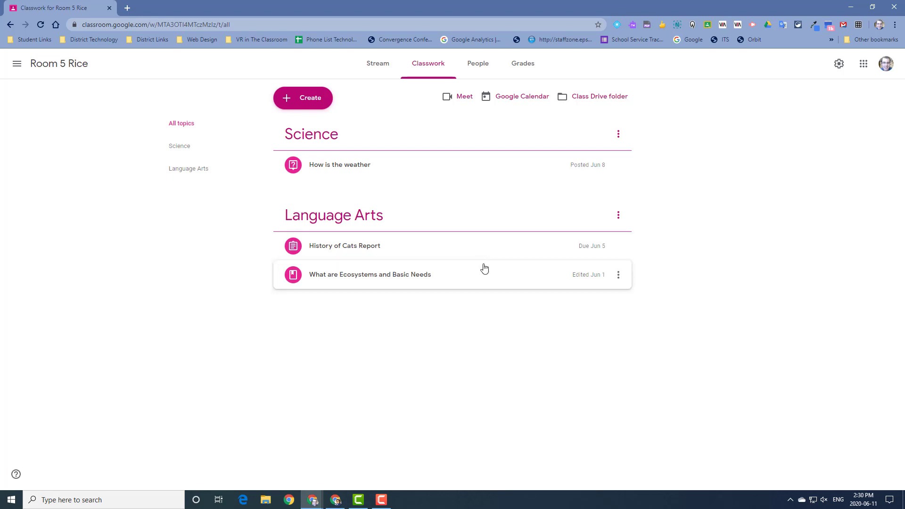
Append 2019-2020 to the Room 5 class name in the class settings and save.
click(839, 66)
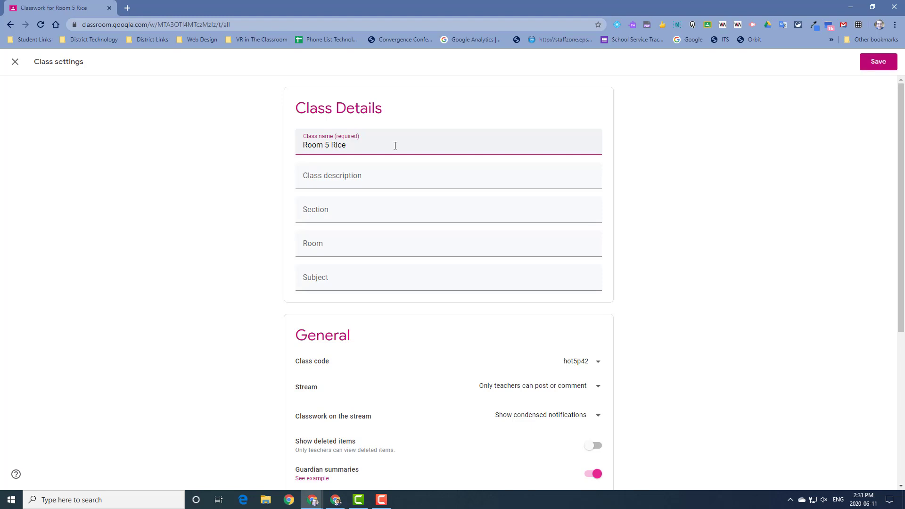
text(2019-2020)
click(880, 66)
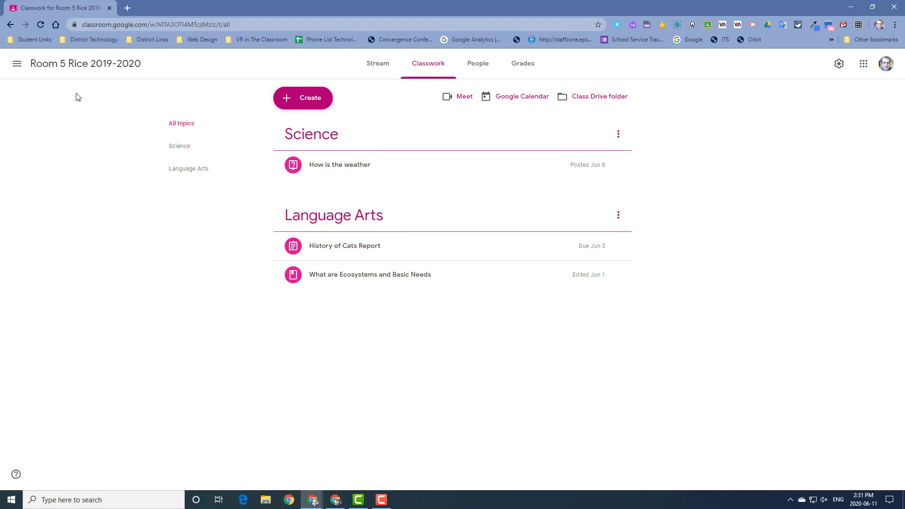
Return to the class overview and archive the Room 5 class for 2019-2020.
click(16, 66)
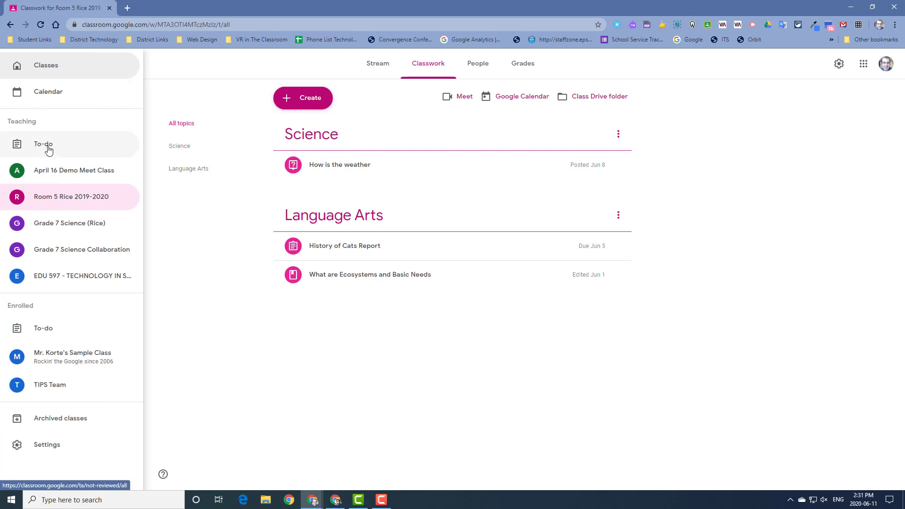
click(44, 67)
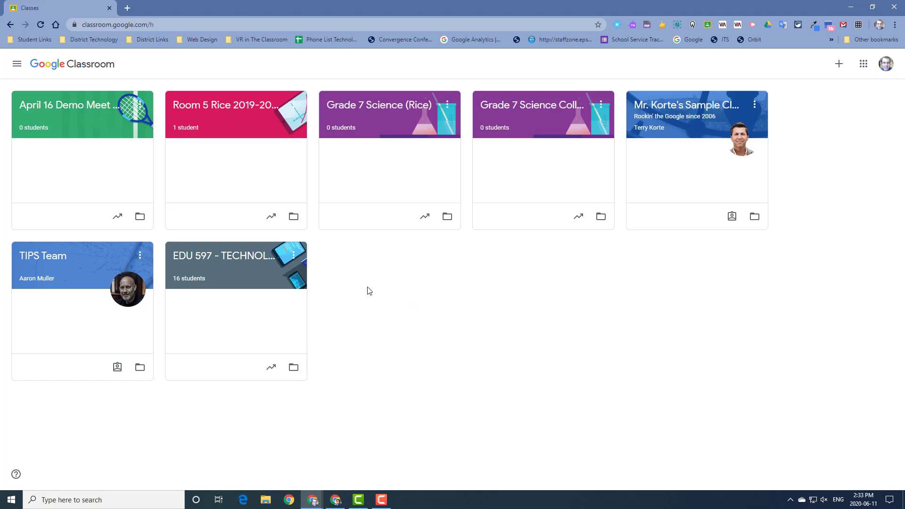
click(293, 105)
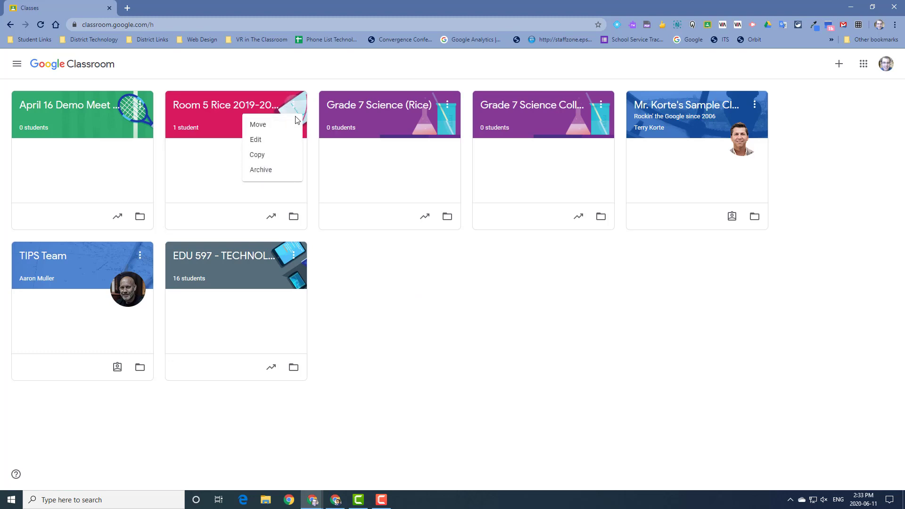
click(261, 173)
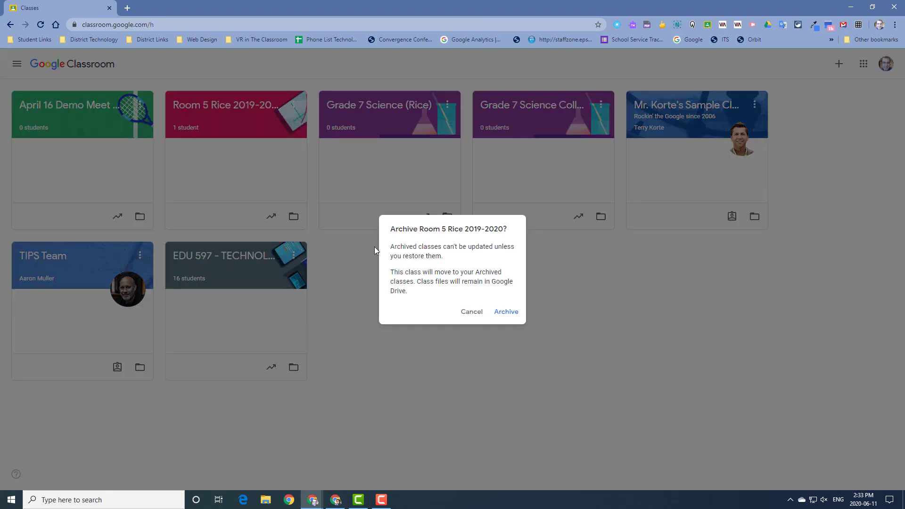
click(506, 312)
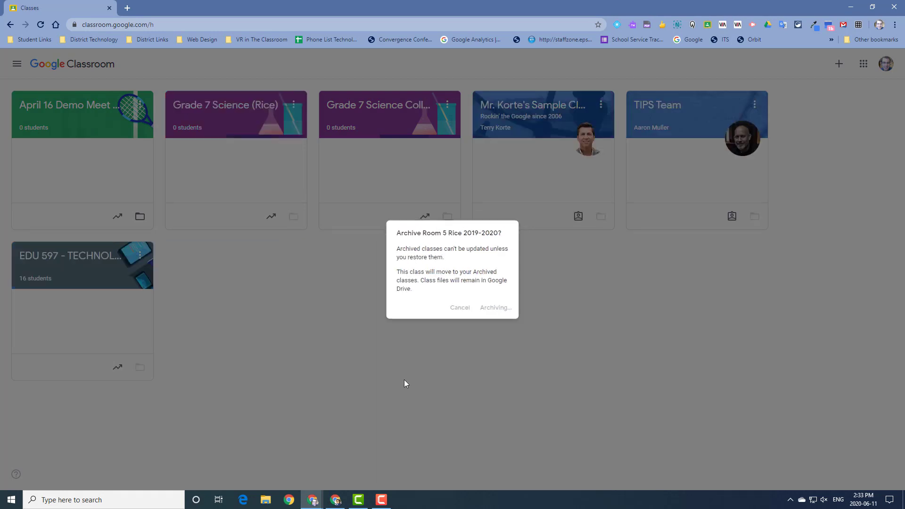